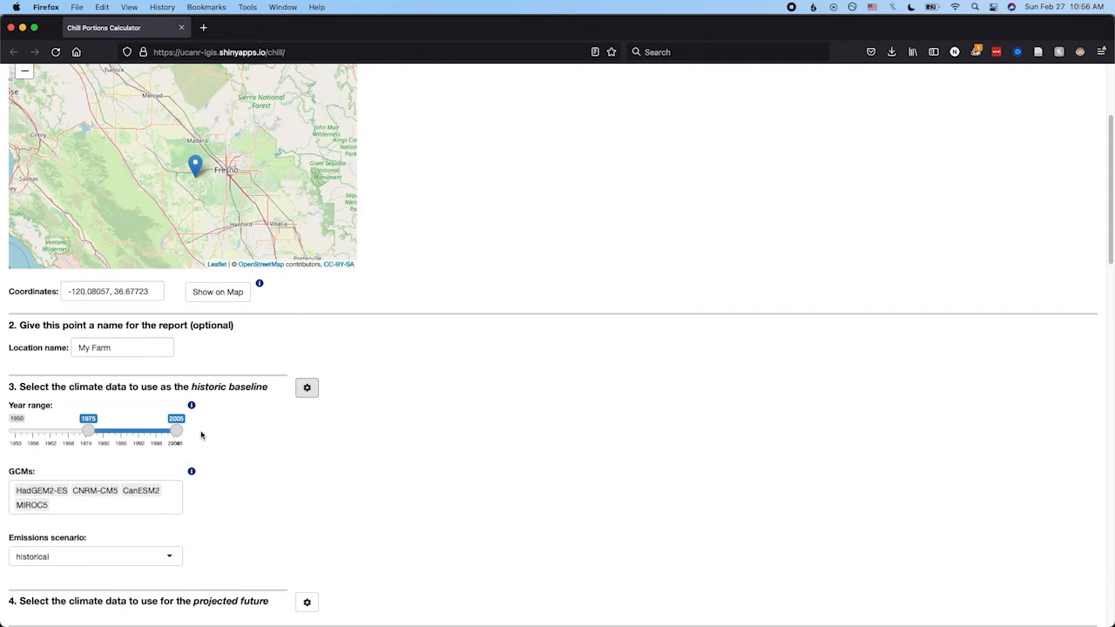
Review the historic baseline settings and show the climate data options for the projected future.
scroll(201, 435, "down", 1)
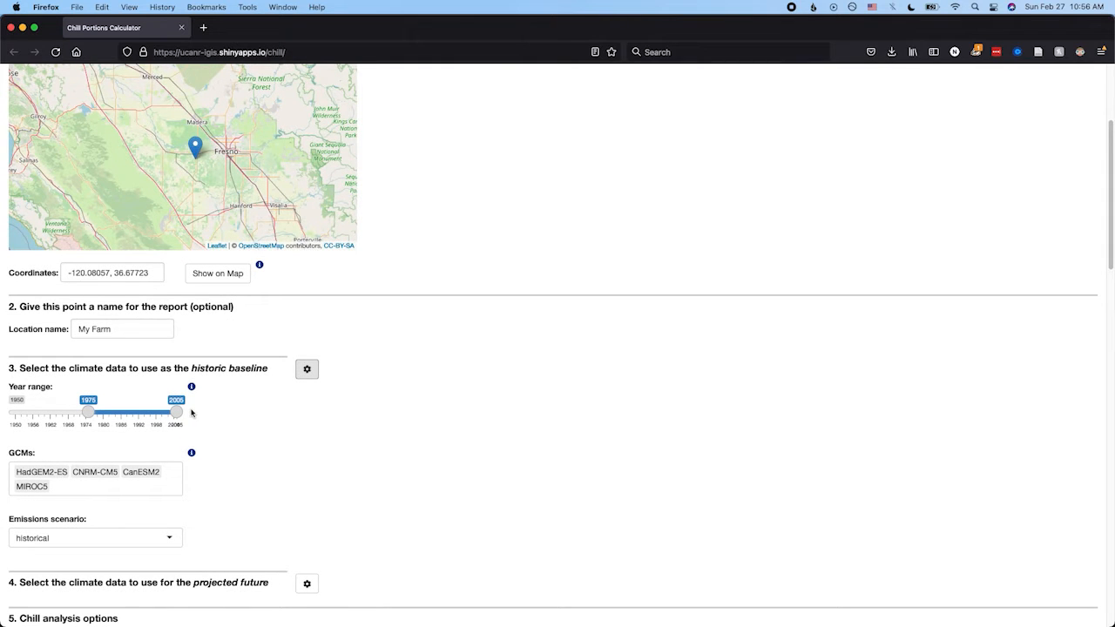
scroll(191, 413, "down", 3)
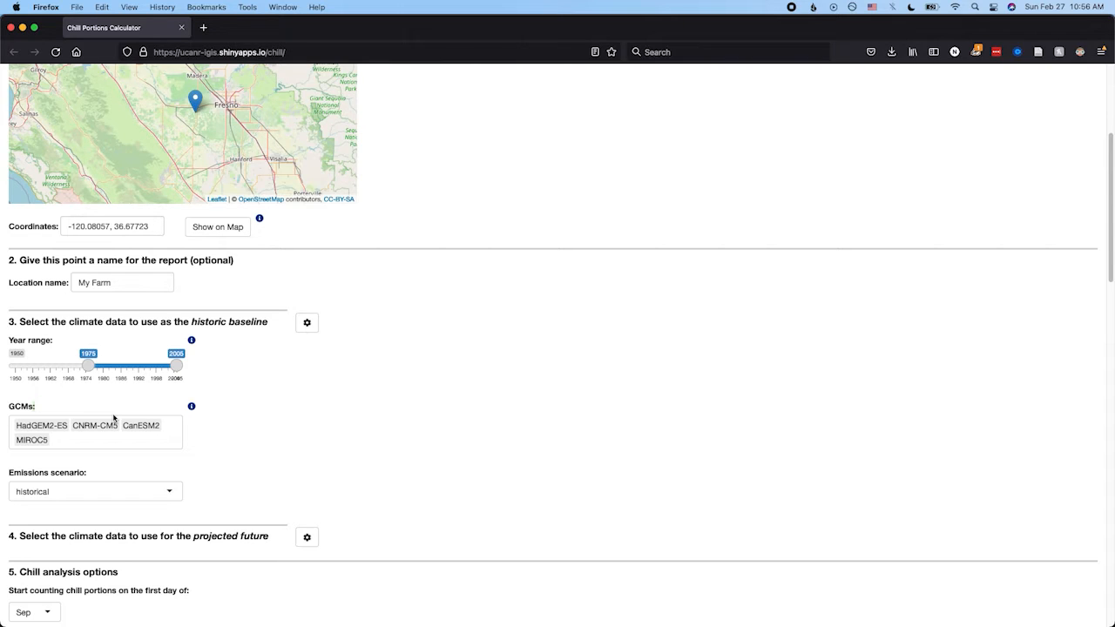
scroll(114, 419, "down", 1)
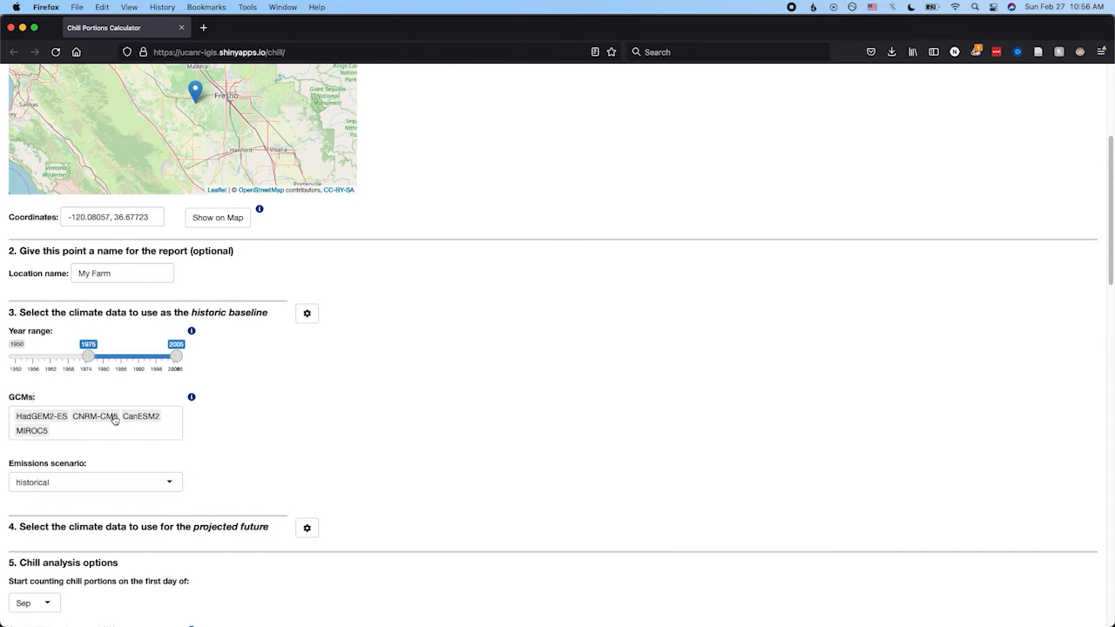
scroll(113, 419, "down", 3)
scroll(113, 419, "down", 2)
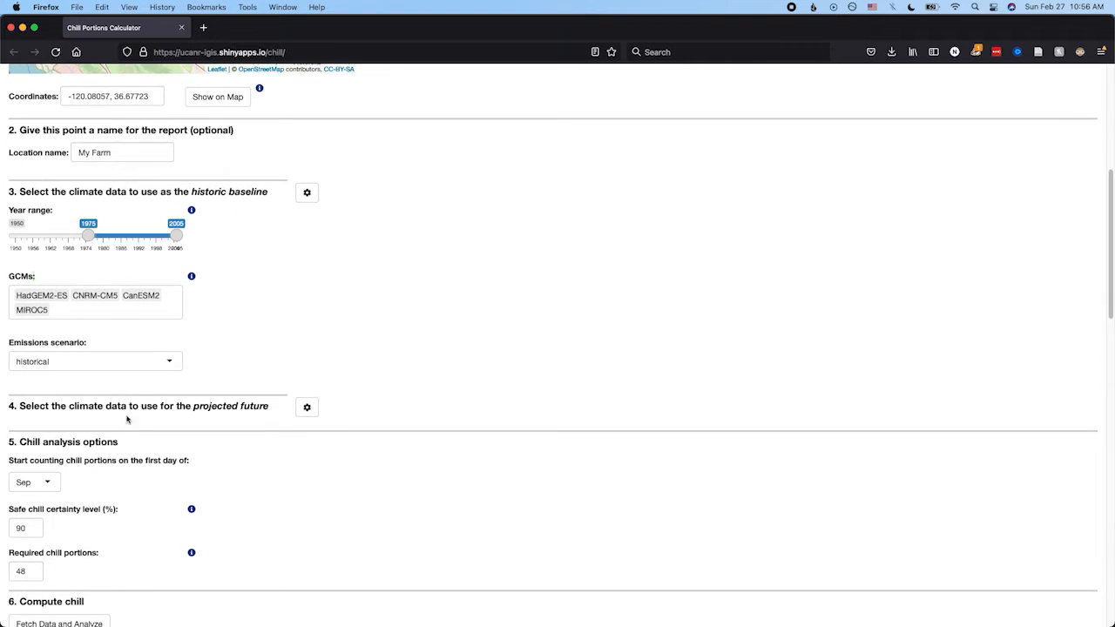
left_click(311, 411)
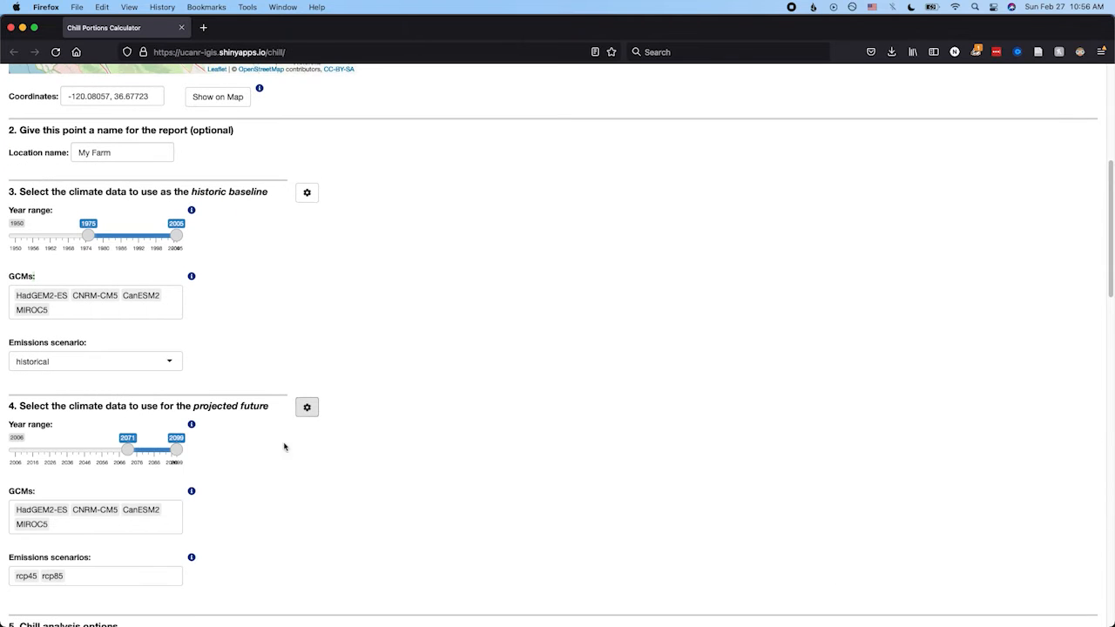
Try 2035 as the start year of the projected future range and return it to 2071.
scroll(250, 475, "down", 2)
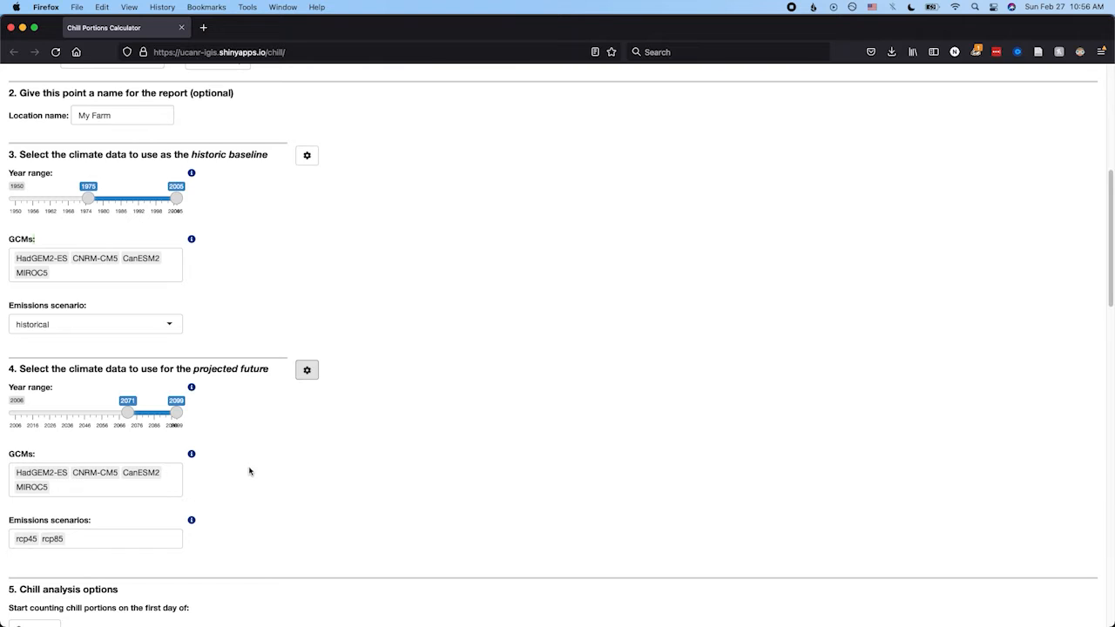
left_click_drag(129, 412, 65, 418)
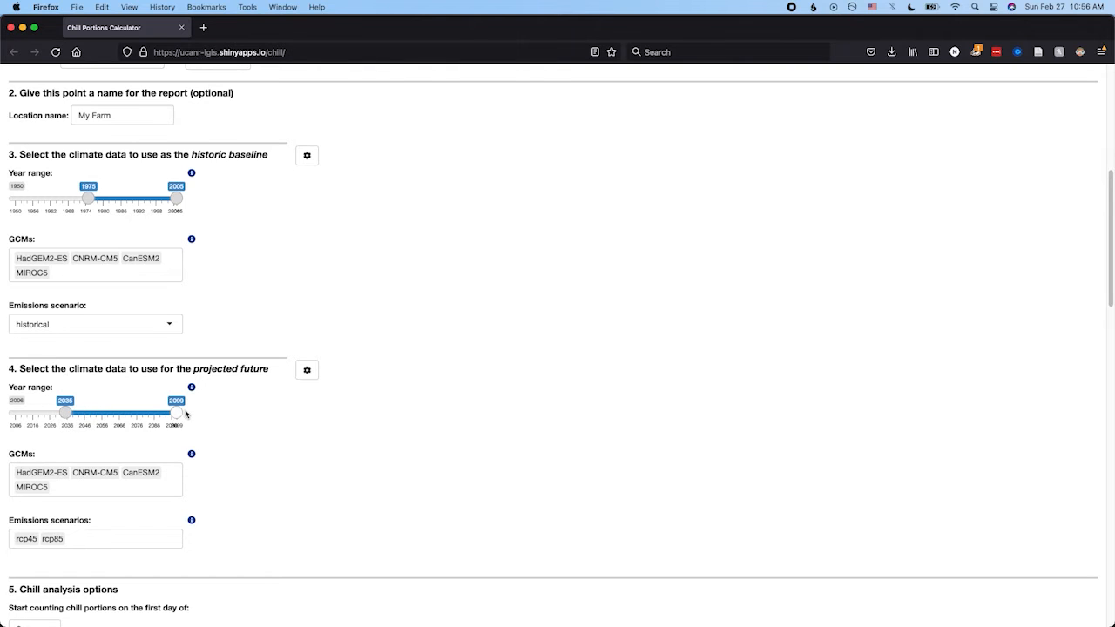
mouse_move(178, 414)
left_mouse_down()
mouse_move(110, 415)
mouse_move(178, 417)
left_mouse_up()
left_click_drag(67, 413, 131, 415)
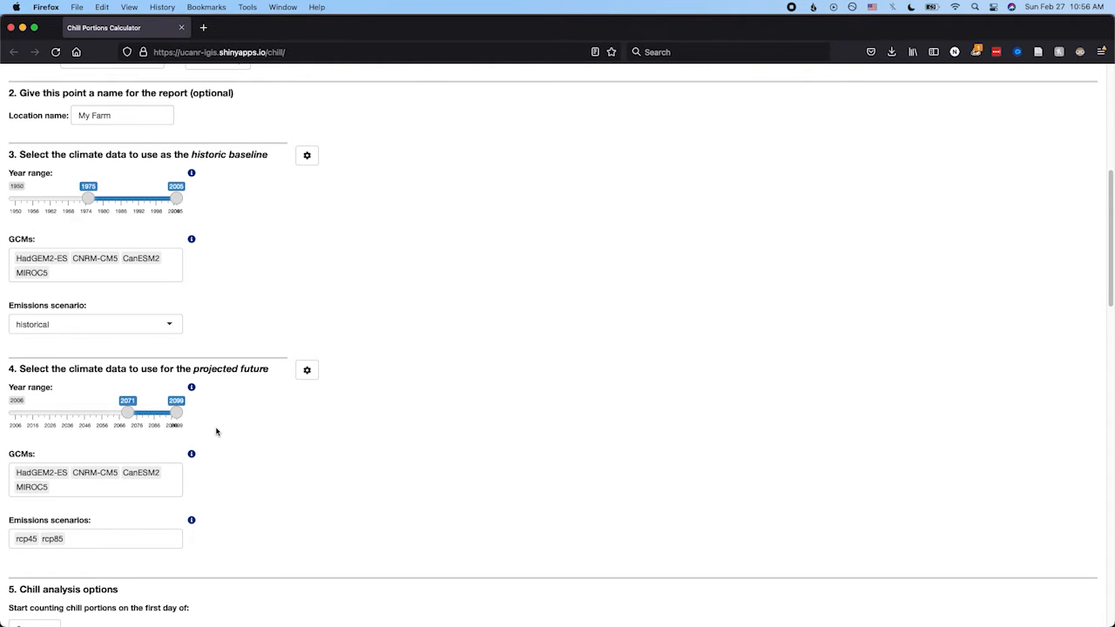
Examine the GCMs and emissions scenarios selected for the projected future.
scroll(216, 431, "down", 1)
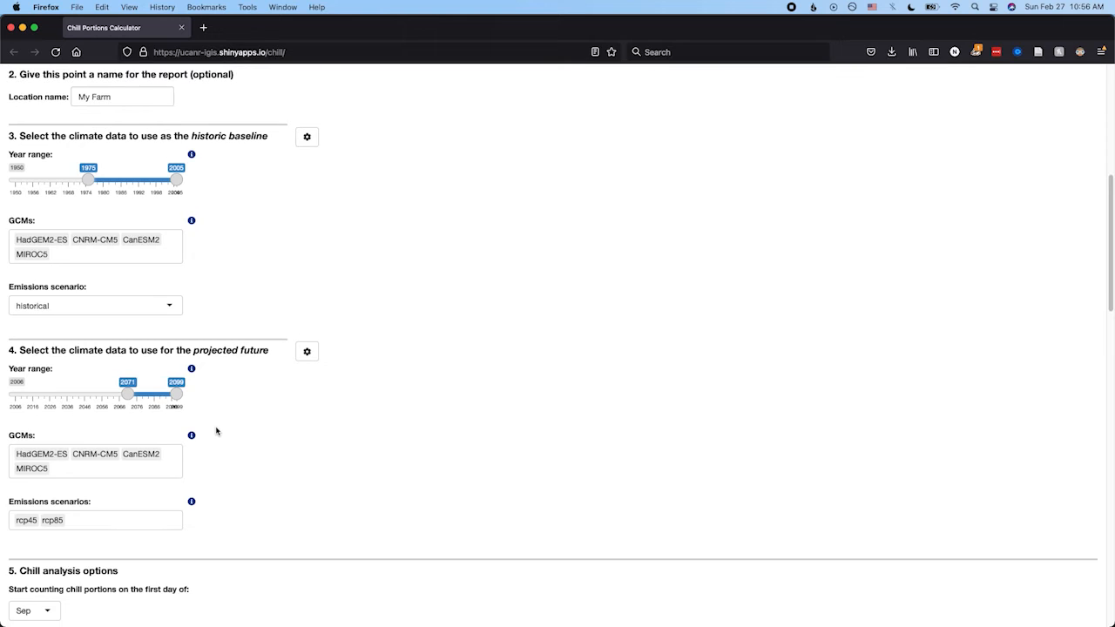
scroll(216, 430, "down", 2)
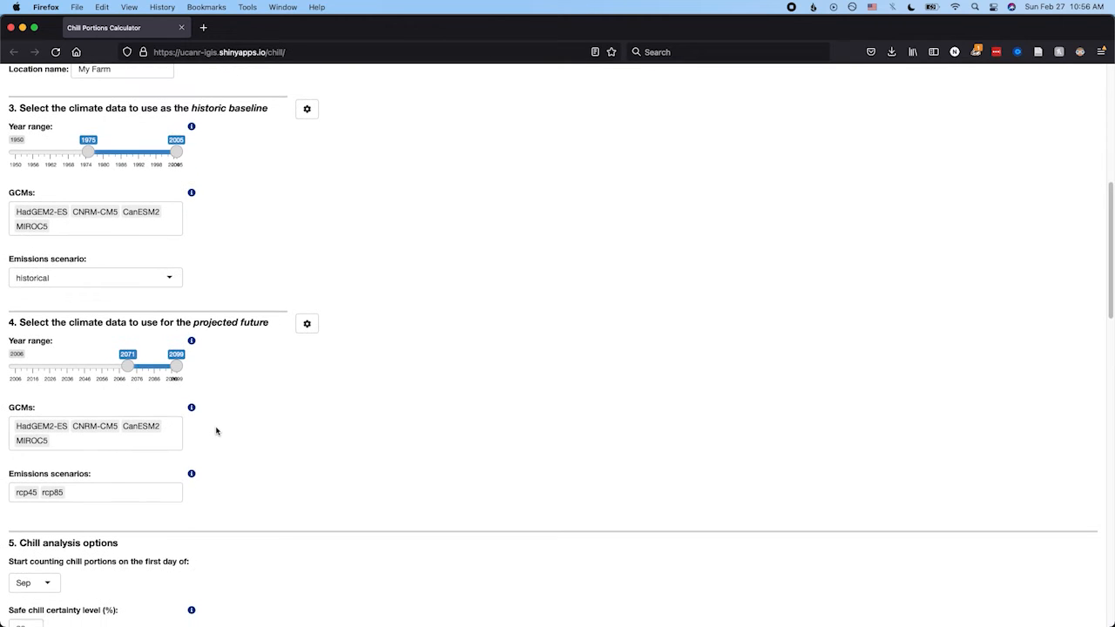
scroll(216, 430, "down", 6)
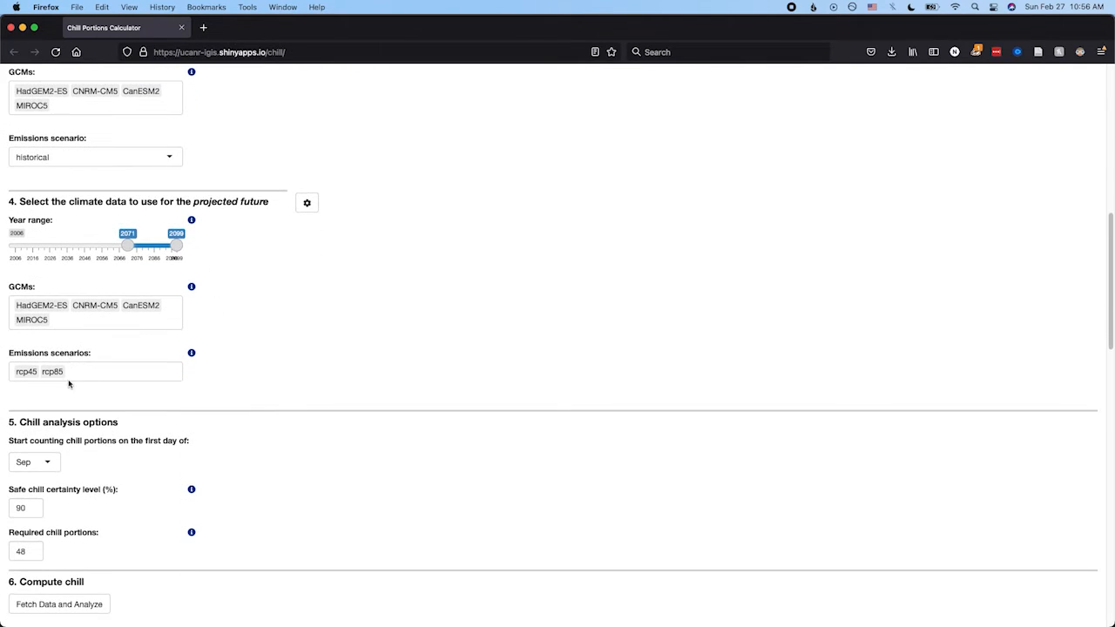
left_click(70, 362)
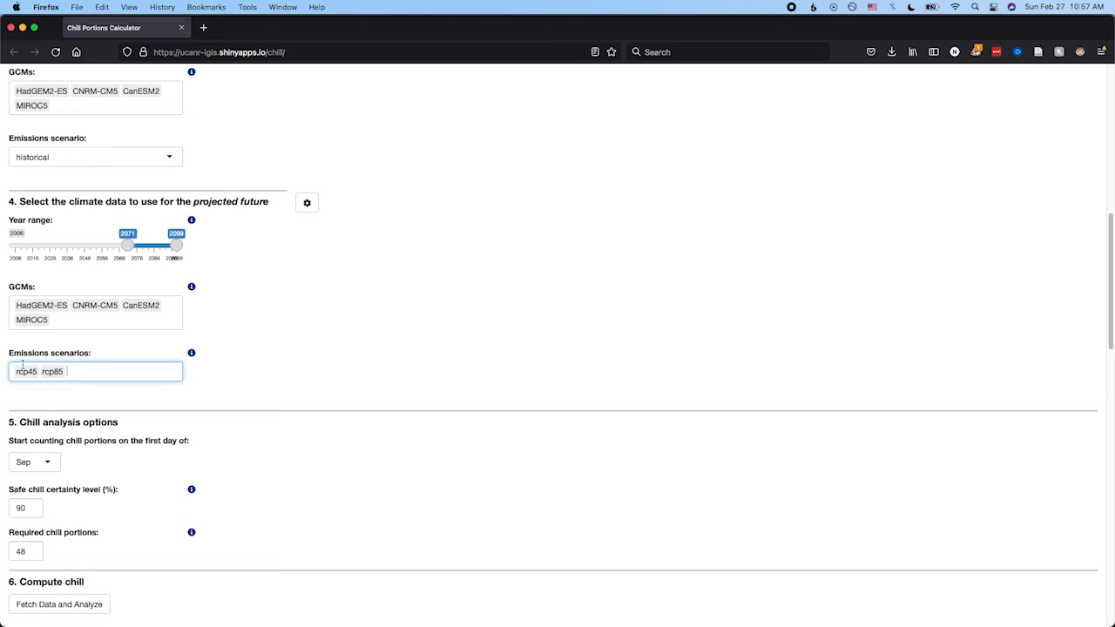
Check the available start months for counting chill portions and read the help on required chill portions.
scroll(63, 377, "down", 2)
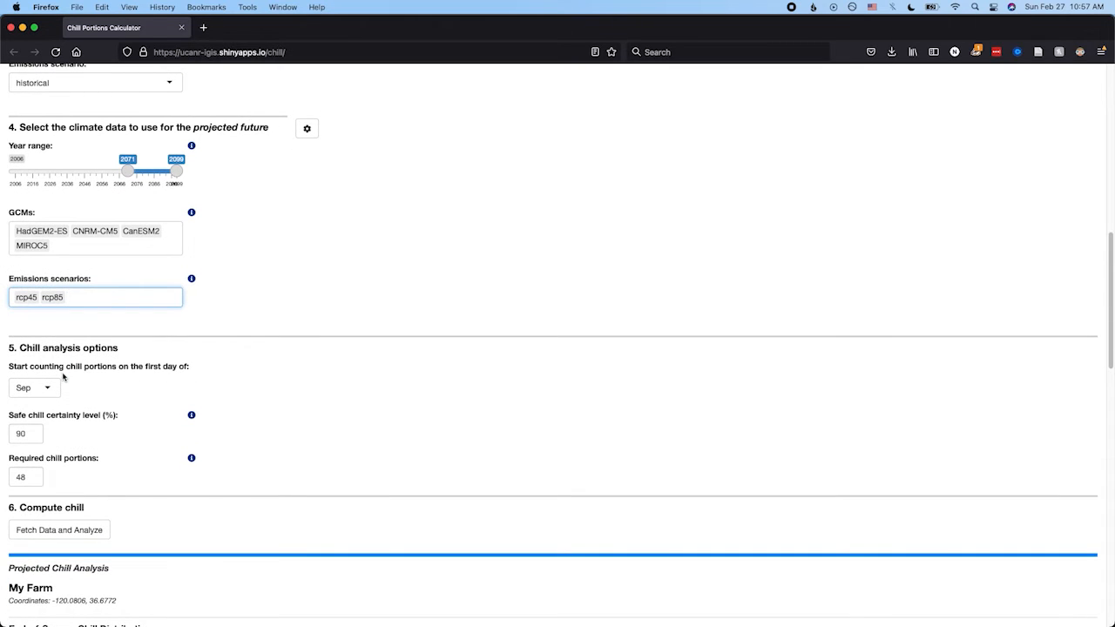
left_click(50, 392)
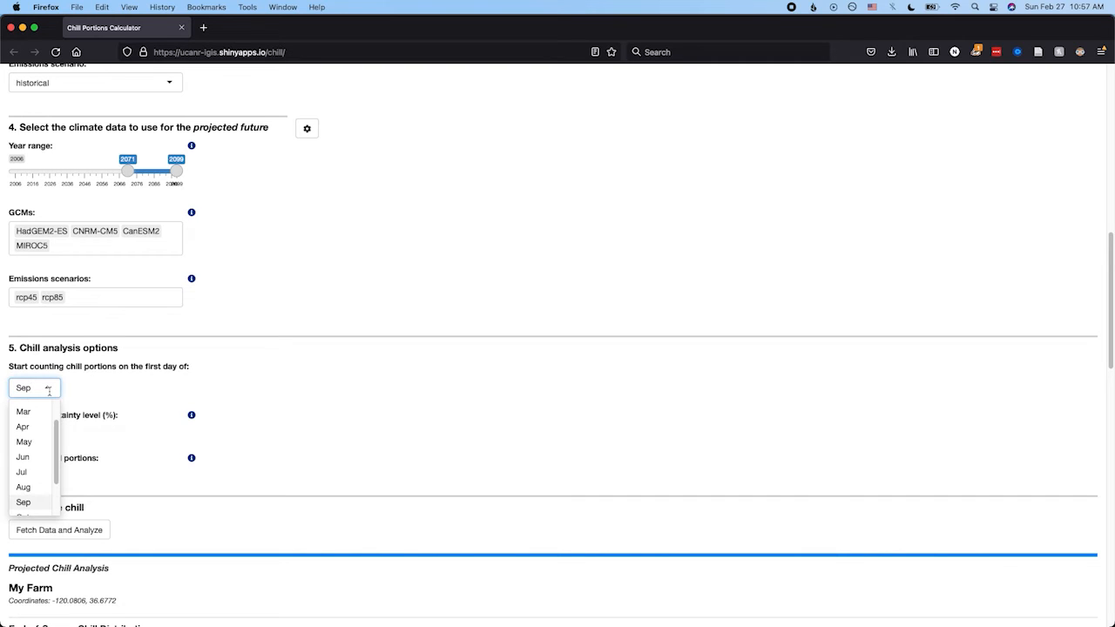
left_click(62, 463)
triple_click(65, 459)
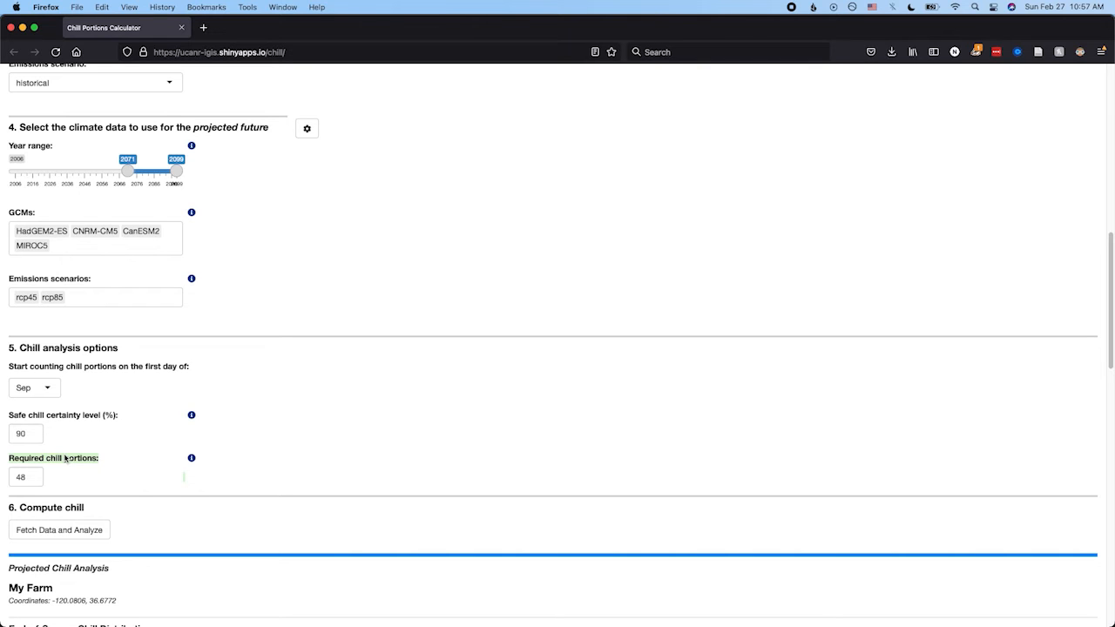
left_click(192, 457)
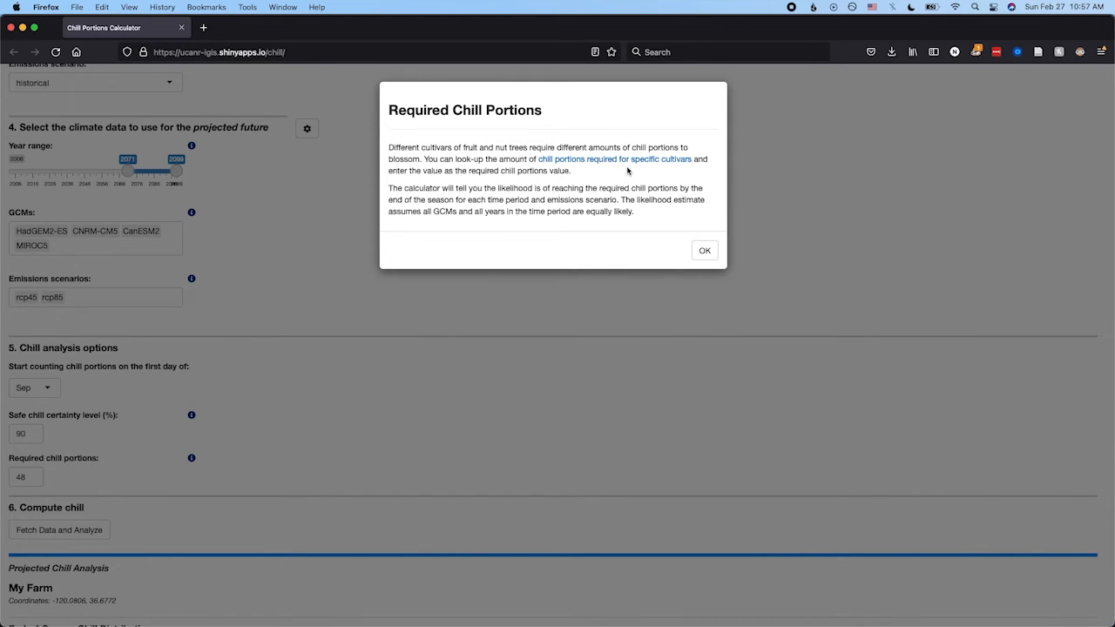
left_click(705, 251)
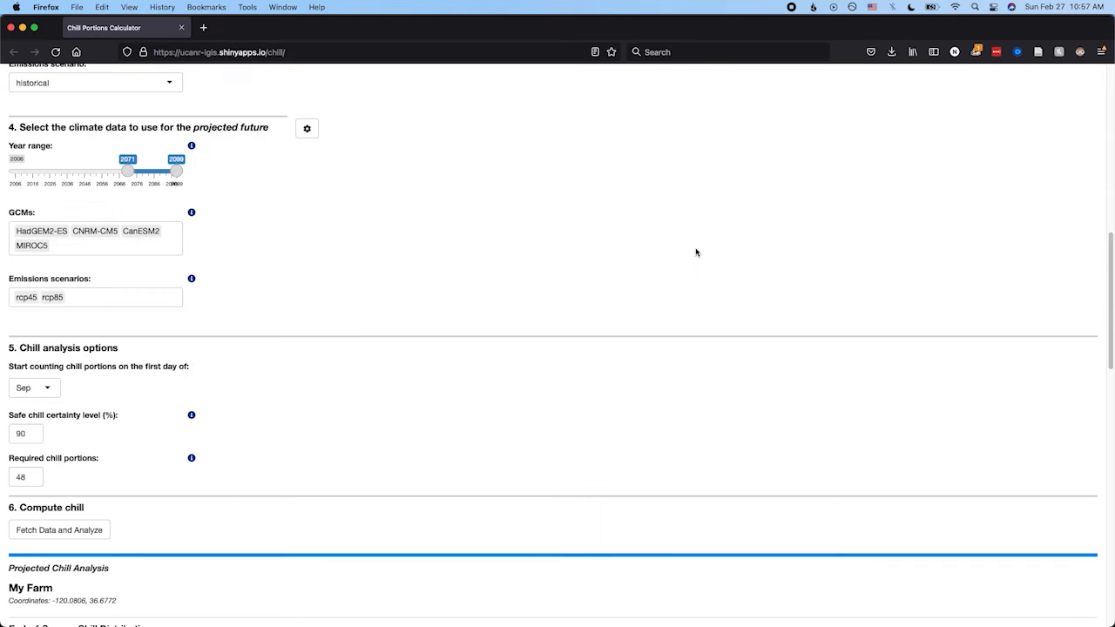
Review the required chill portions and safe chill certainty level entries in the chill analysis options.
scroll(353, 331, "down", 2)
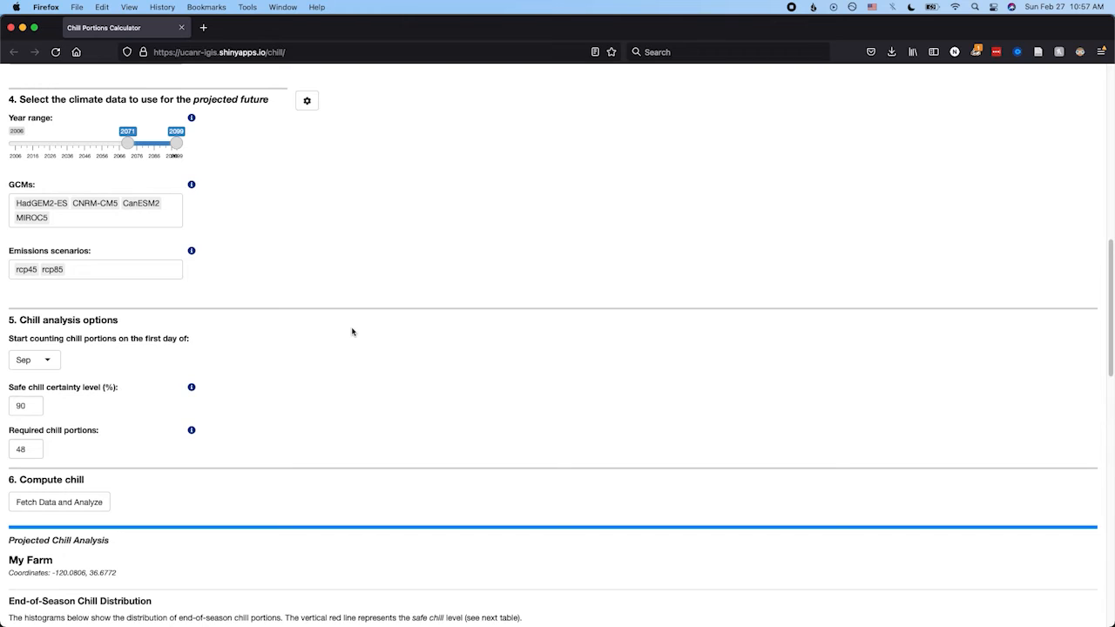
triple_click(78, 433)
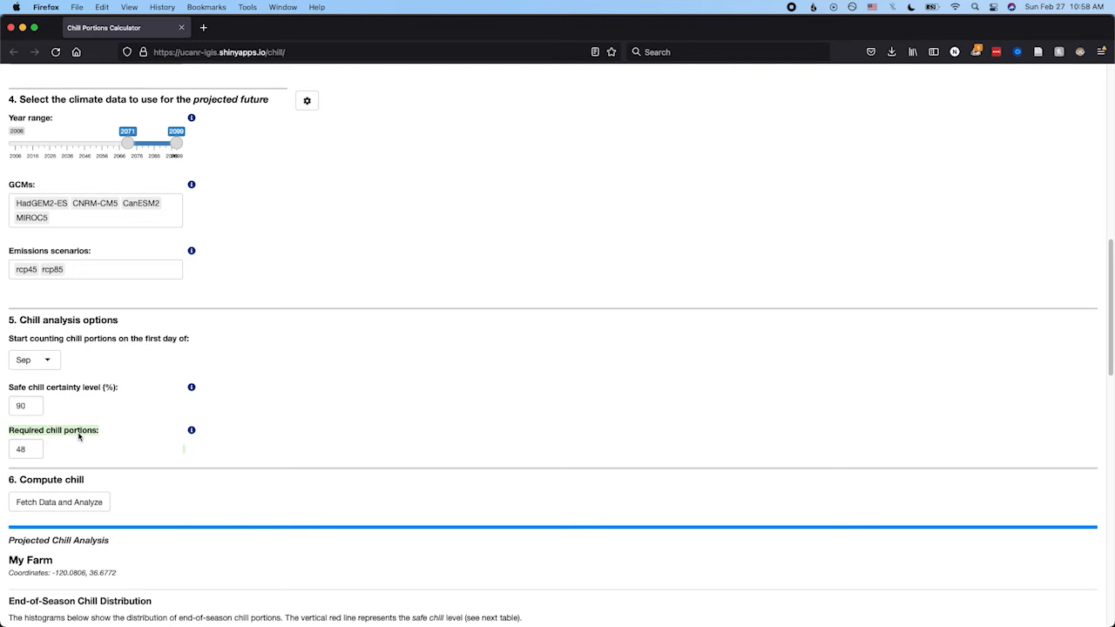
triple_click(55, 391)
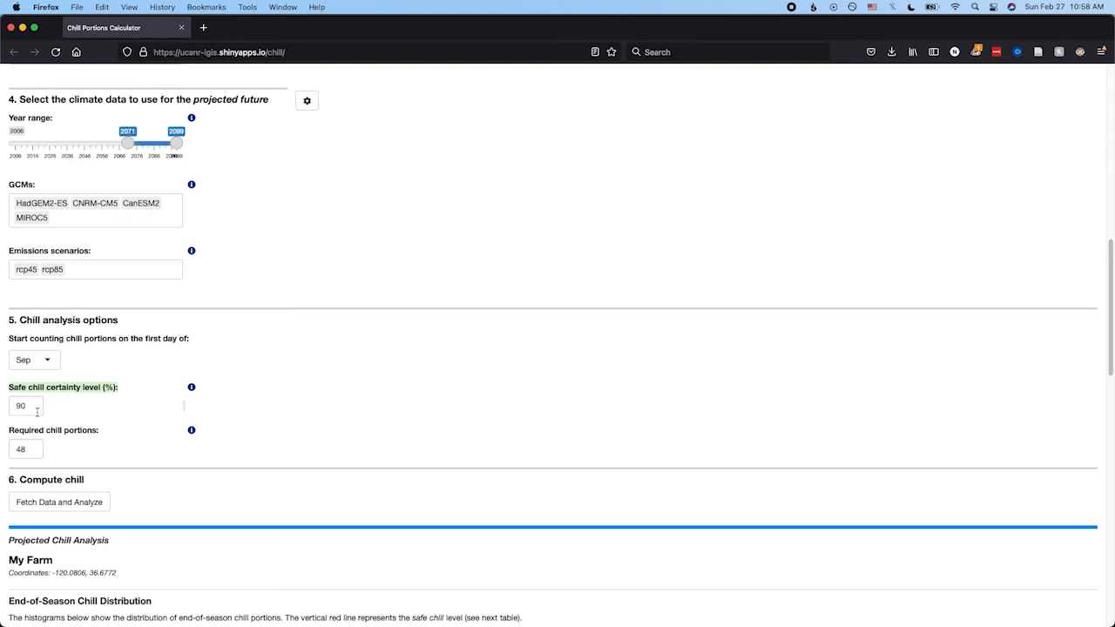
double_click(34, 410)
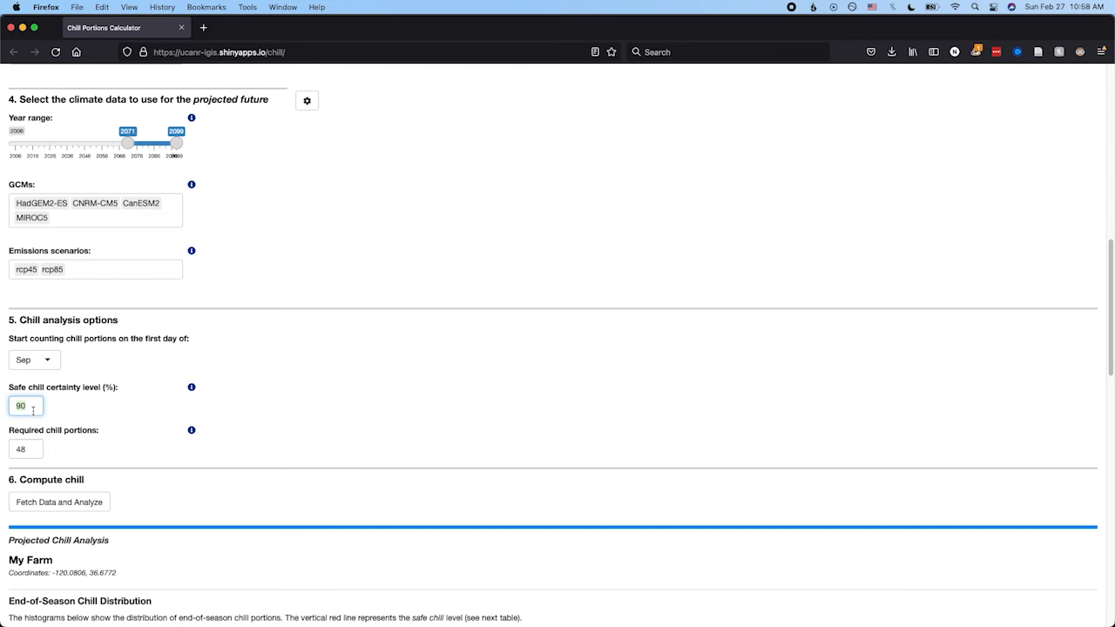
left_click(25, 449)
left_click(23, 406)
double_click(23, 405)
Fetch the data, run the chill analysis and examine the End-of-Season Chill Distribution histograms.
scroll(48, 436, "down", 1)
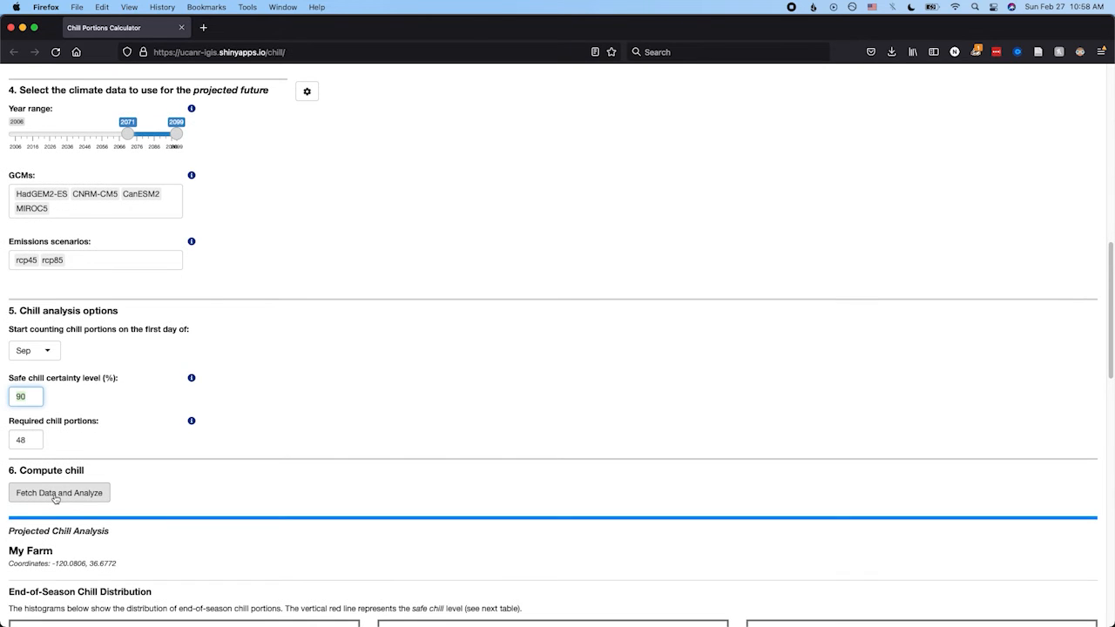
left_click(56, 492)
scroll(55, 498, "down", 3)
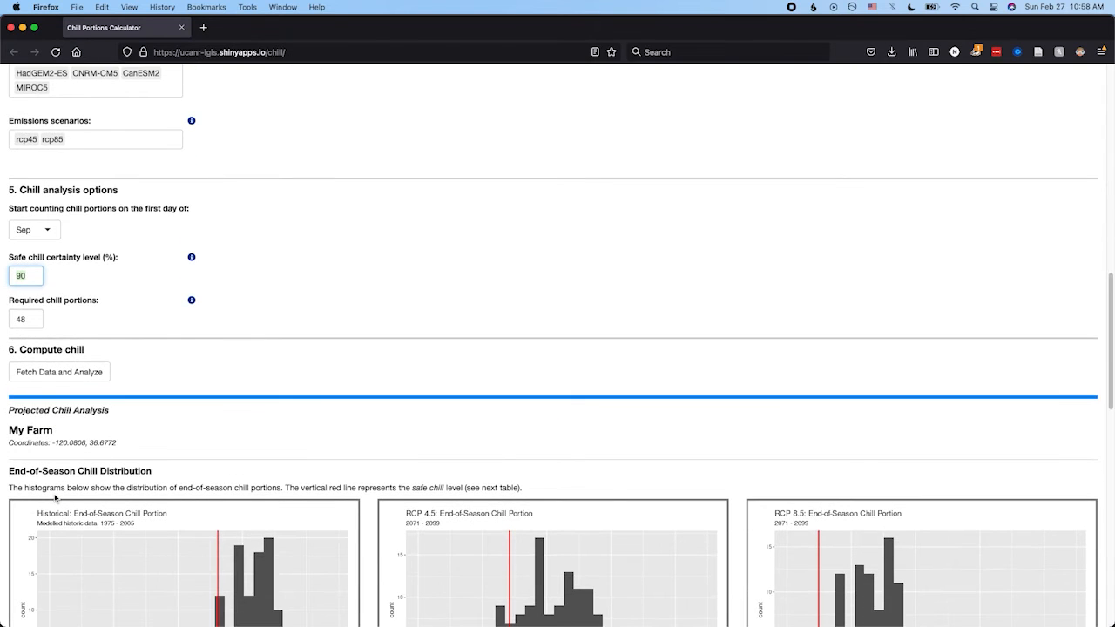
scroll(55, 498, "down", 3)
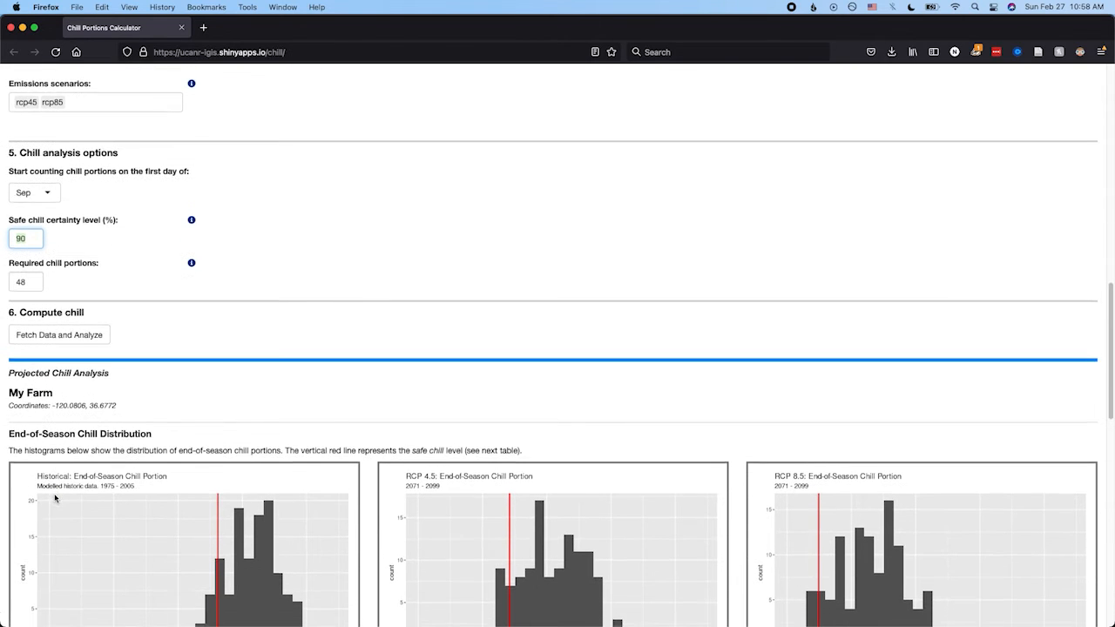
scroll(55, 498, "down", 2)
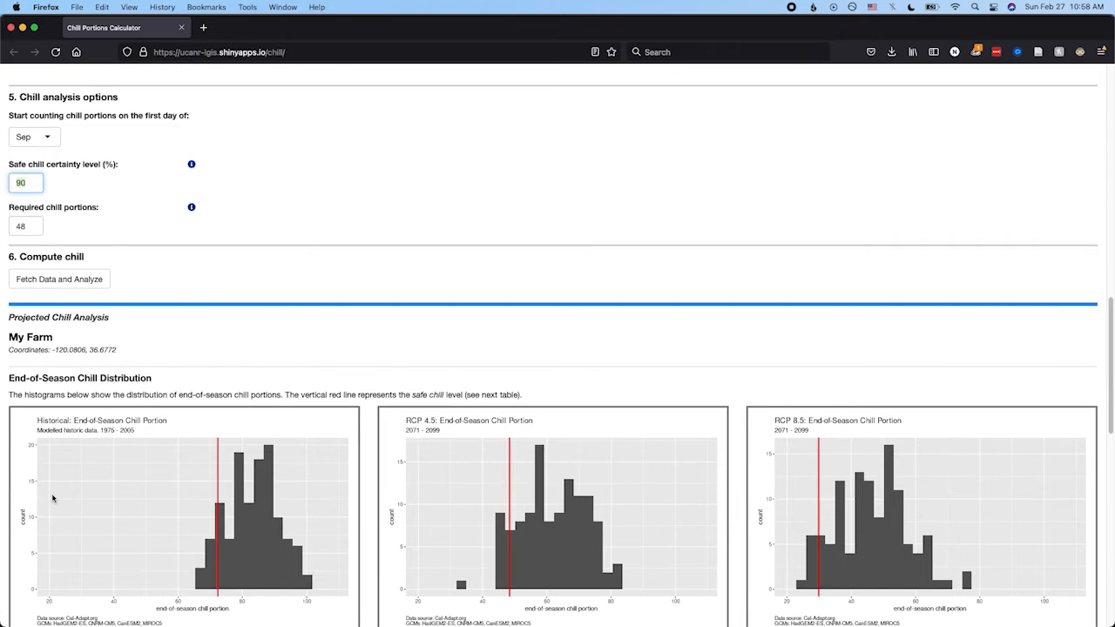
scroll(52, 498, "down", 2)
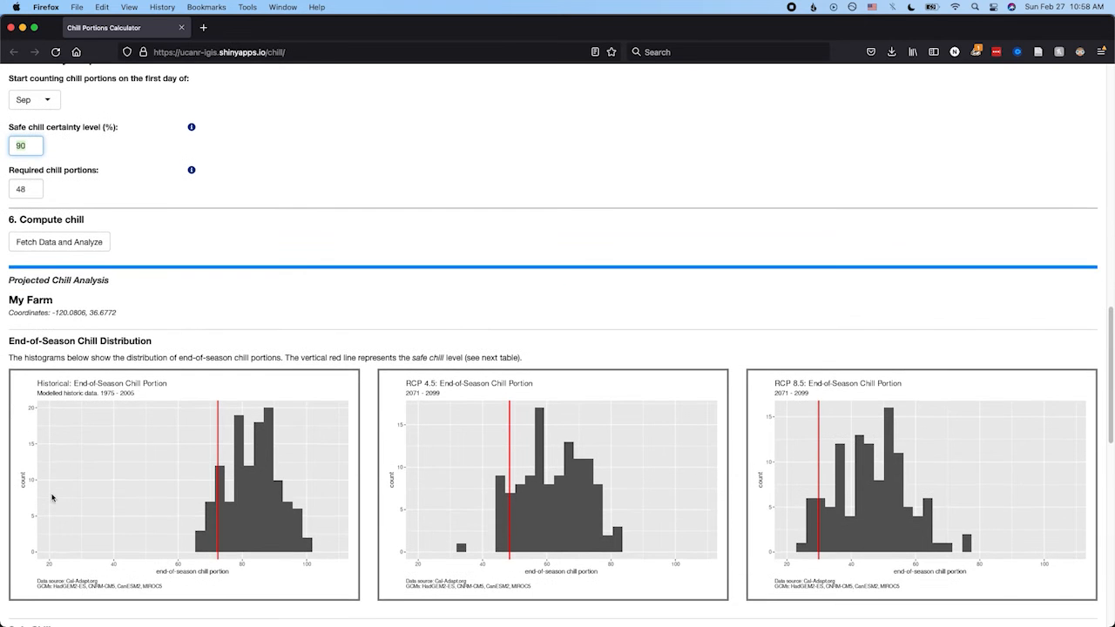
scroll(52, 498, "down", 2)
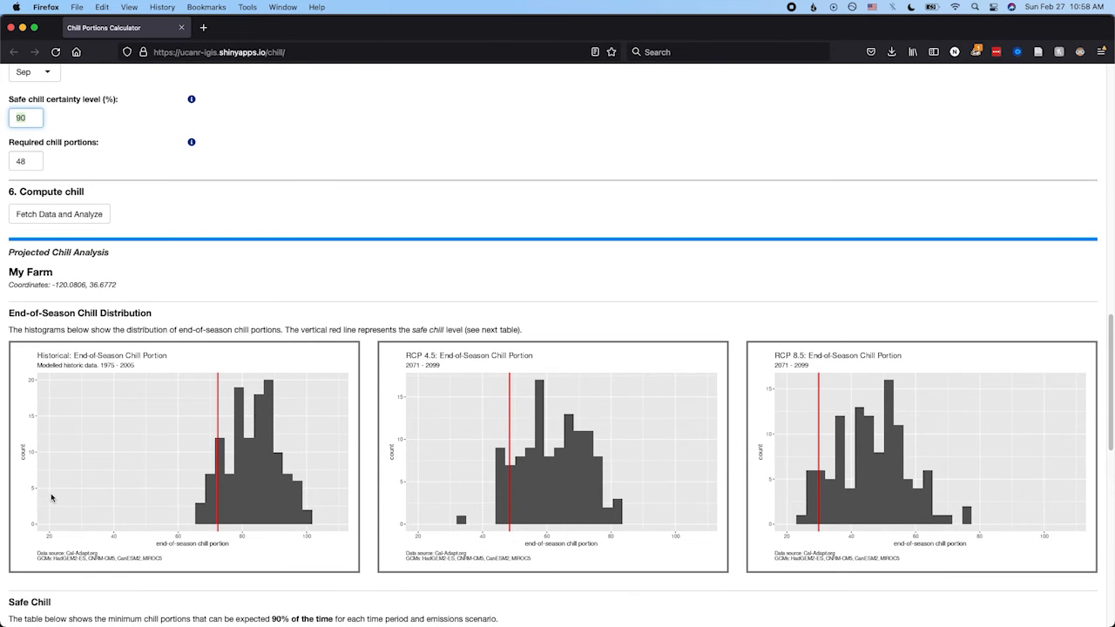
Examine the Safe Chill table, the Chill Portions by Month plots and the likelihood table for the required chill.
scroll(109, 488, "down", 5)
scroll(108, 486, "down", 7)
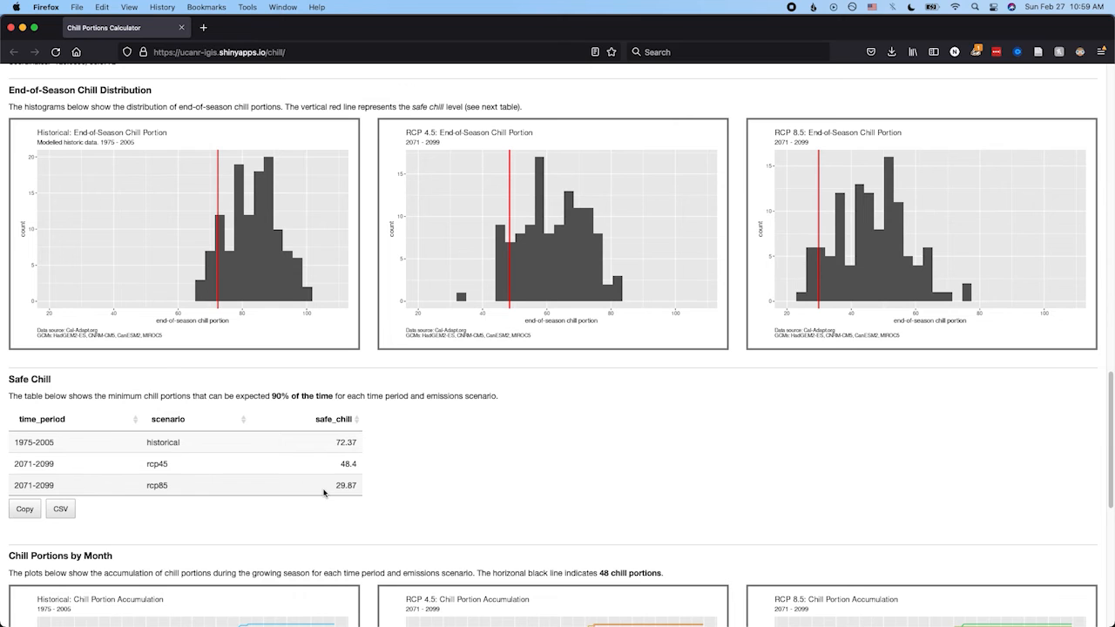
scroll(323, 492, "down", 5)
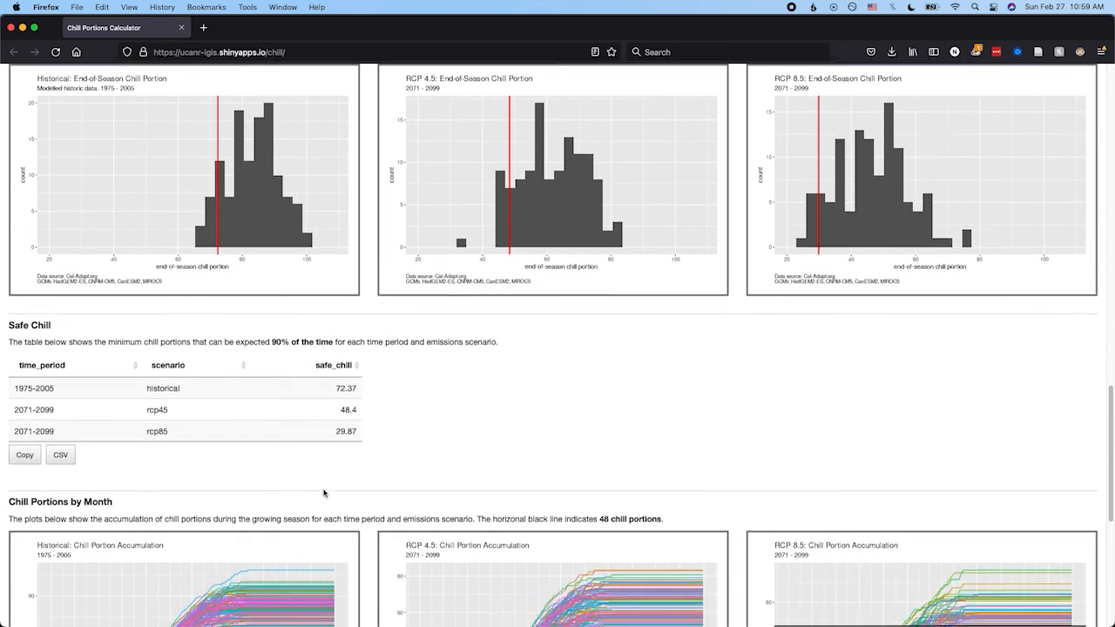
scroll(323, 493, "down", 2)
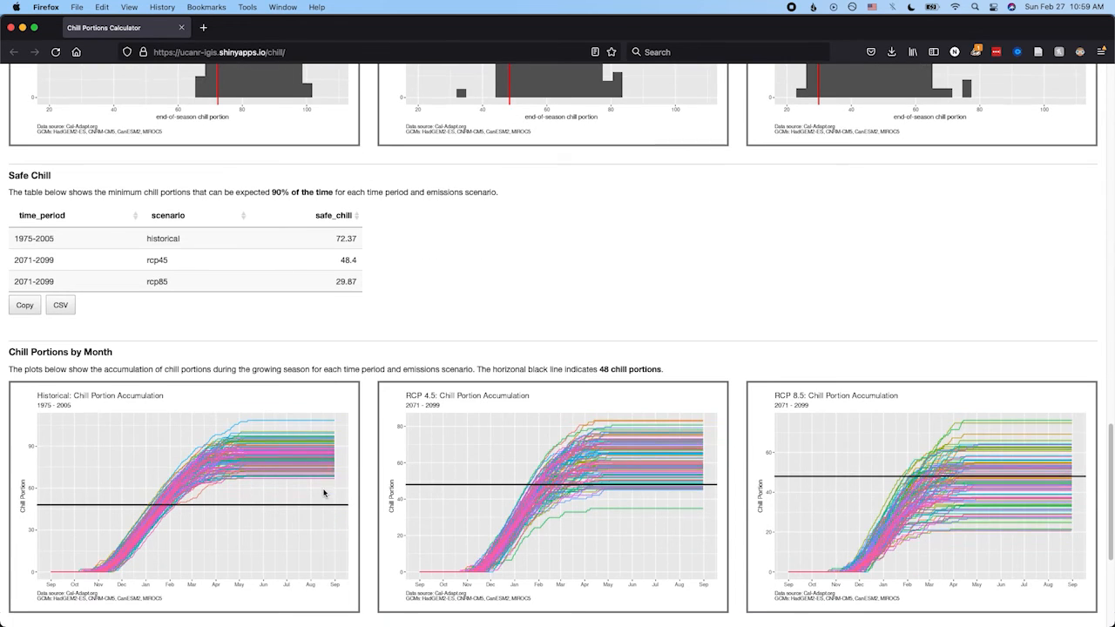
scroll(324, 493, "down", 2)
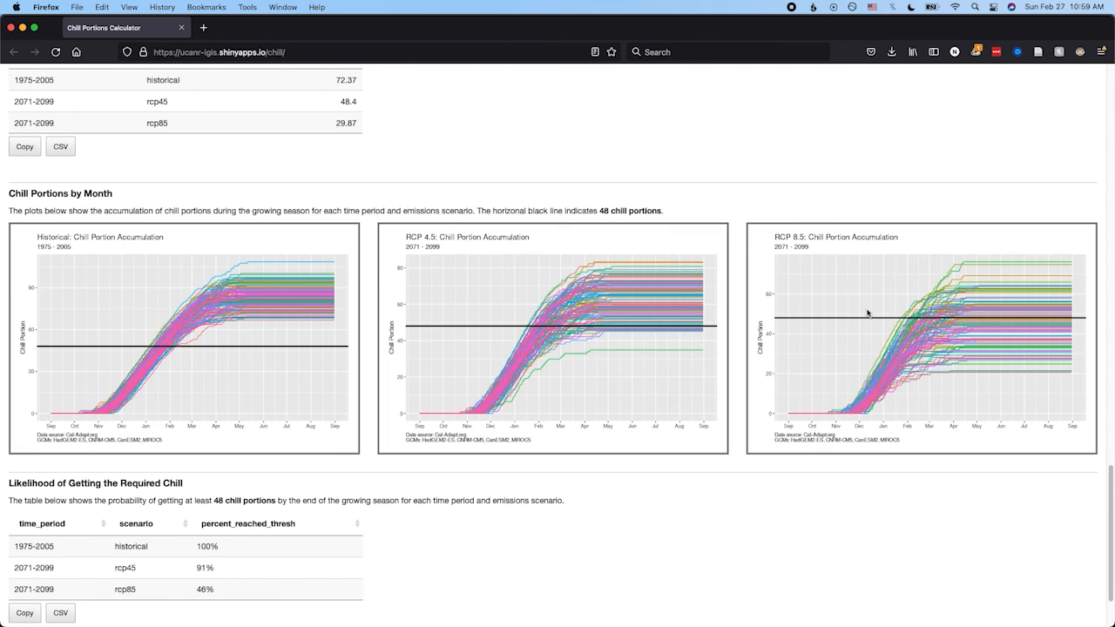
scroll(867, 313, "down", 1)
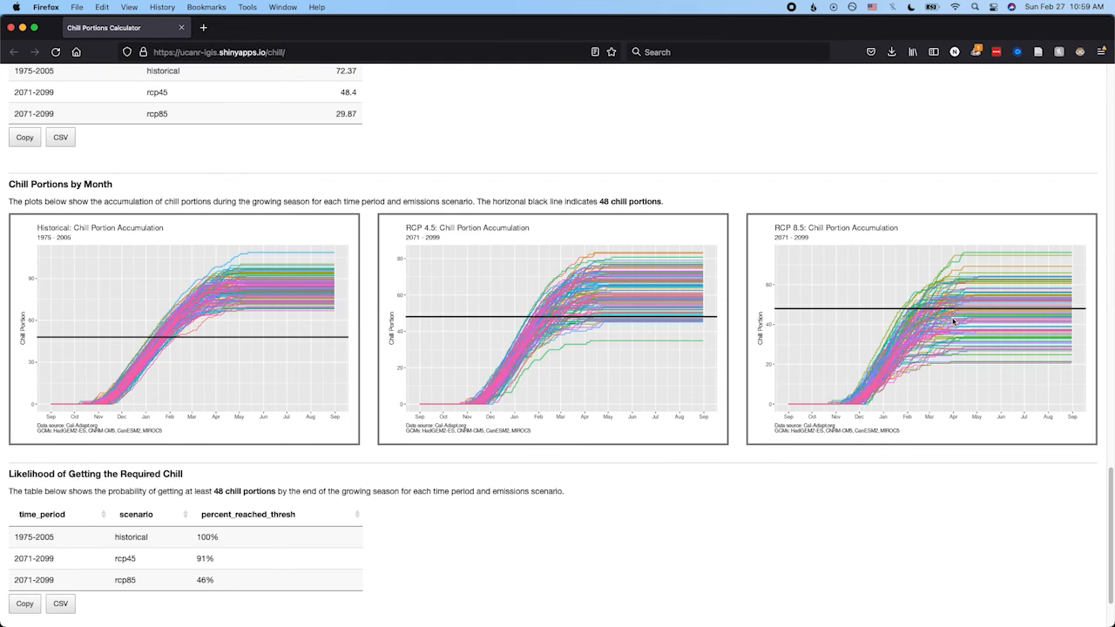
scroll(522, 383, "down", 3)
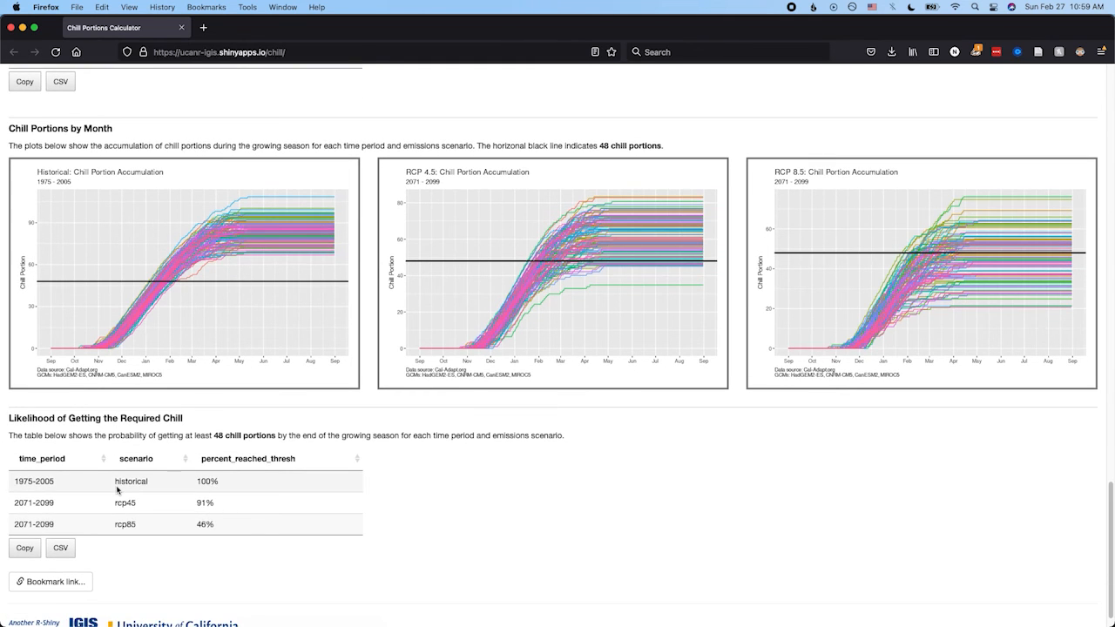
scroll(97, 475, "down", 1)
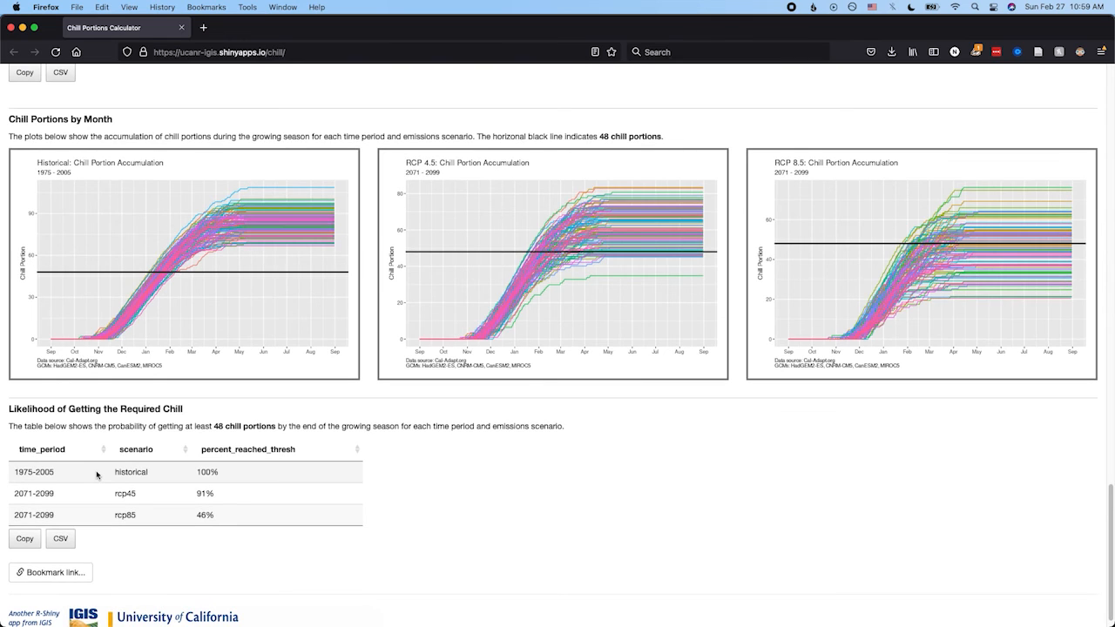